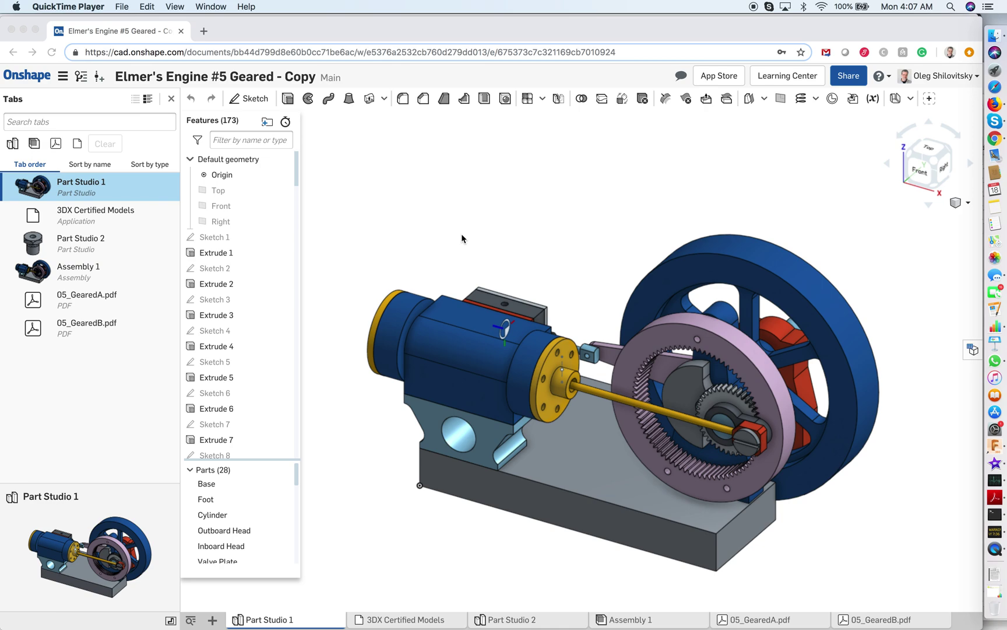
Step: Orbit the engine model, then add the OpenBOM application tab to the document
mouse_move(562, 253)
left_mouse_down()
mouse_move(601, 257)
mouse_move(532, 242)
mouse_move(595, 274)
left_mouse_up()
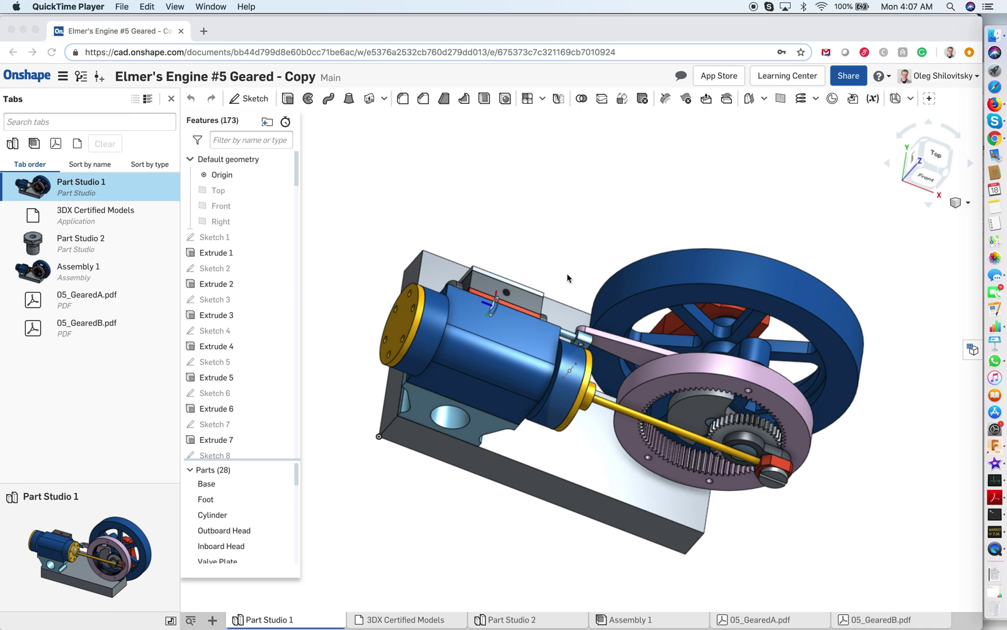
mouse_move(557, 270)
left_mouse_down()
mouse_move(559, 245)
mouse_move(564, 270)
left_mouse_up()
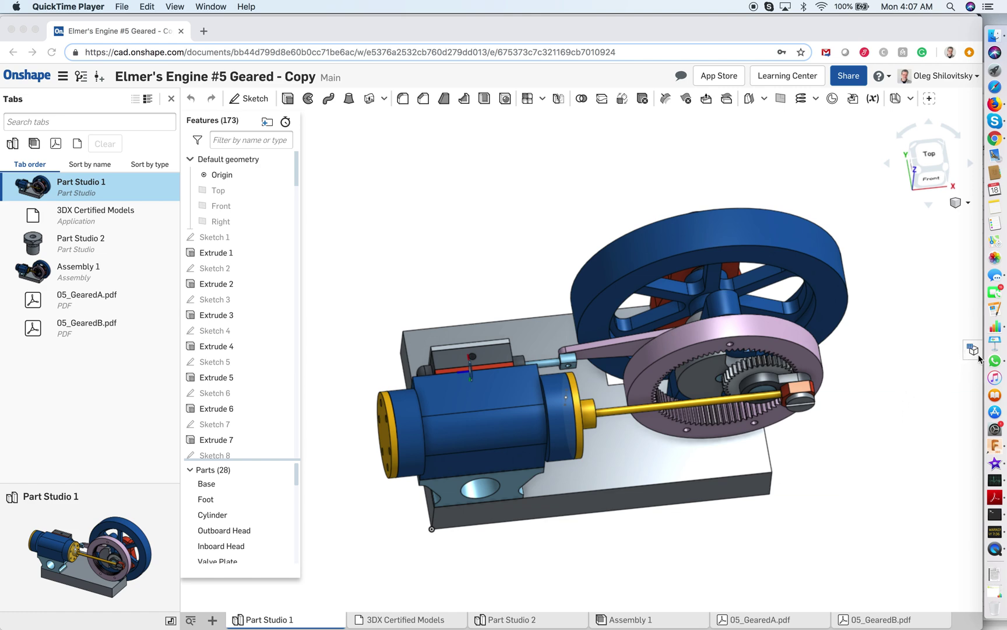
left_click(929, 398)
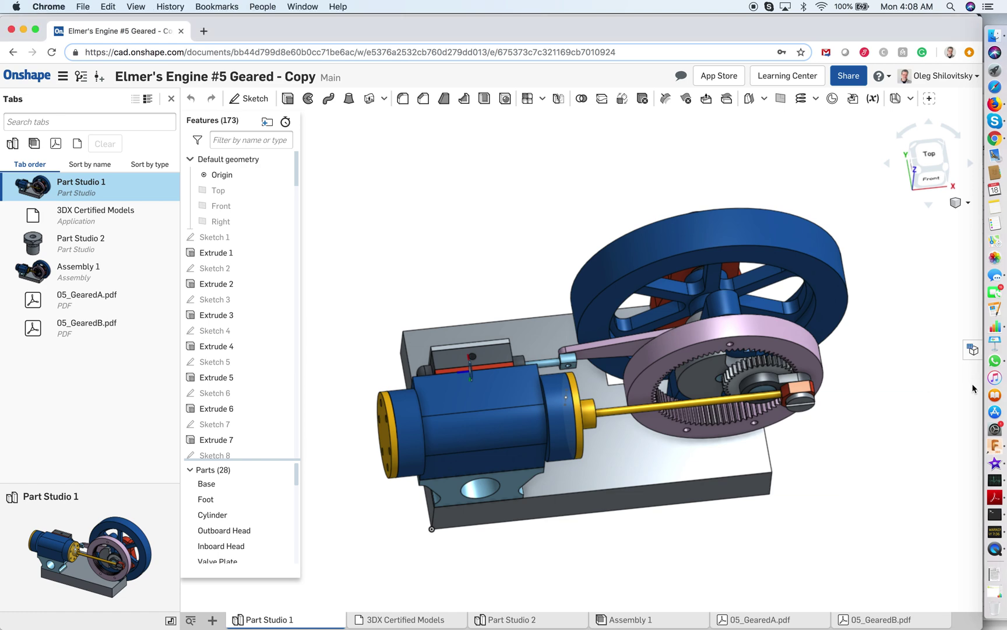
left_click(211, 621)
mouse_move(260, 472)
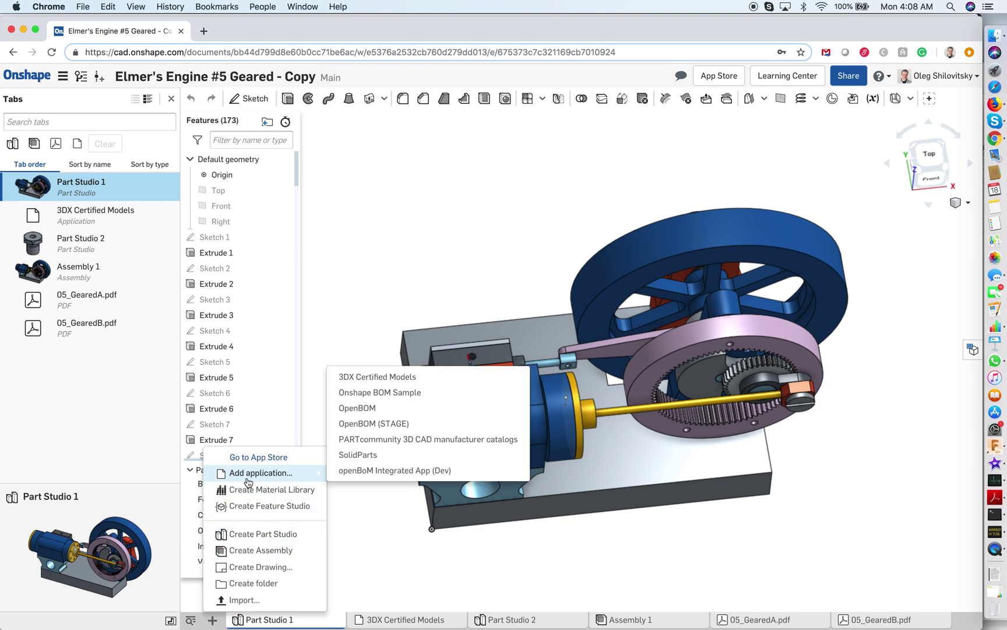
left_click(395, 409)
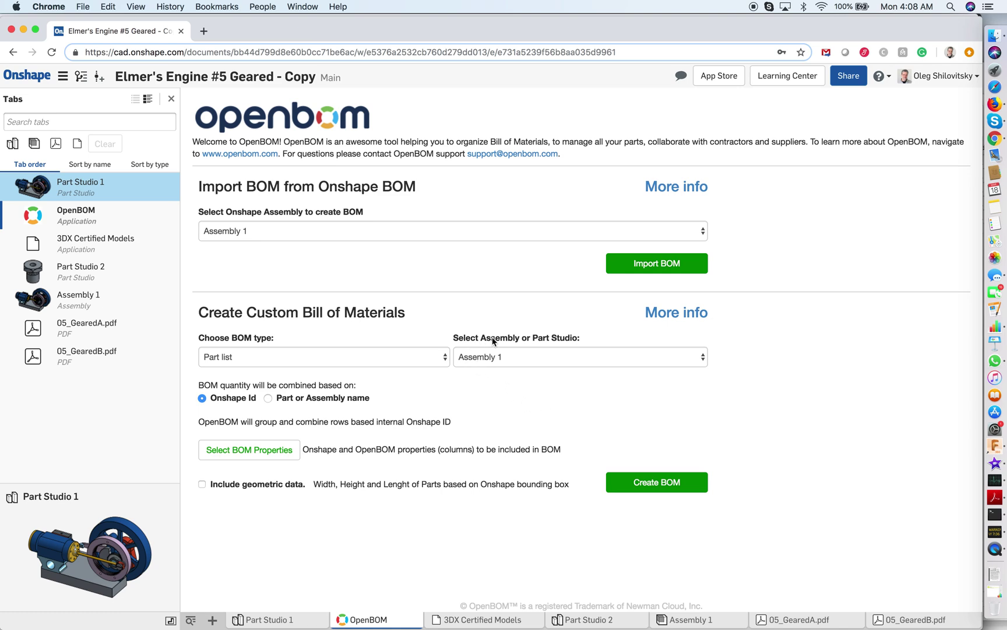
Step: Set Part Studio 1 as the OpenBOM part-list source and view the BOM properties template
left_click(525, 359)
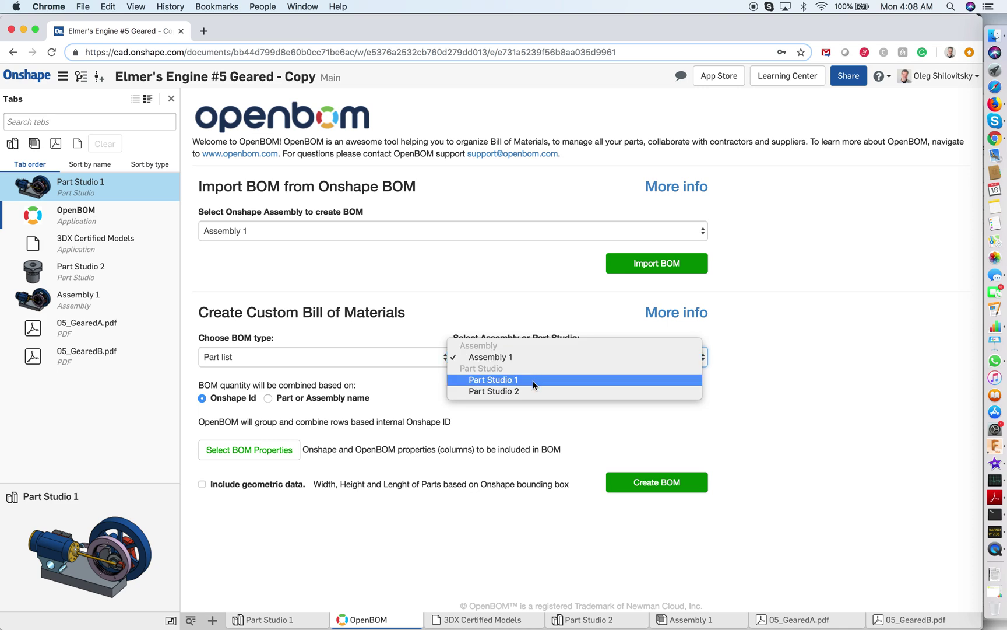
left_click(532, 381)
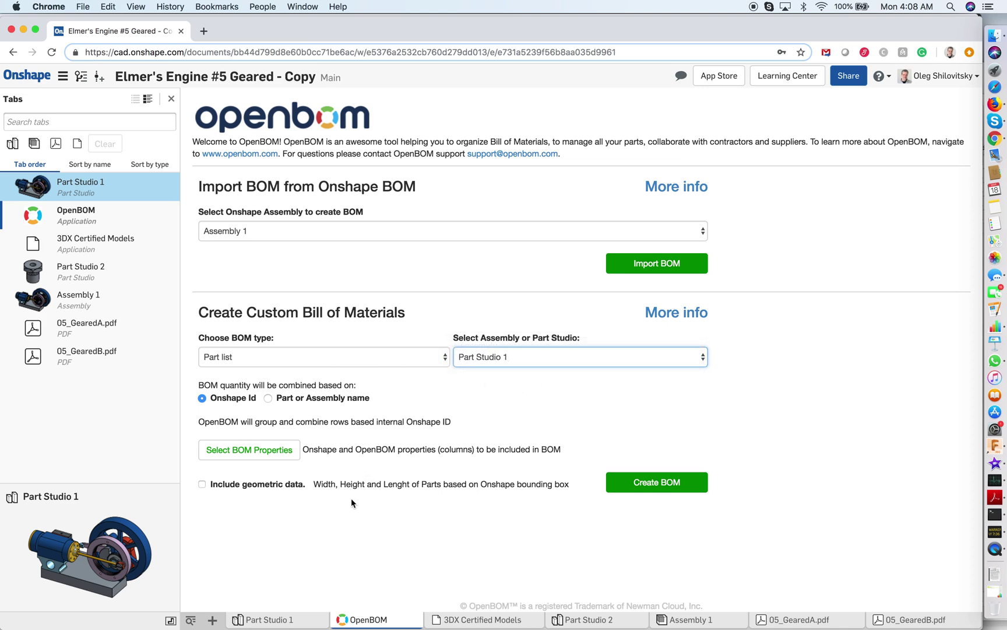
left_click(287, 454)
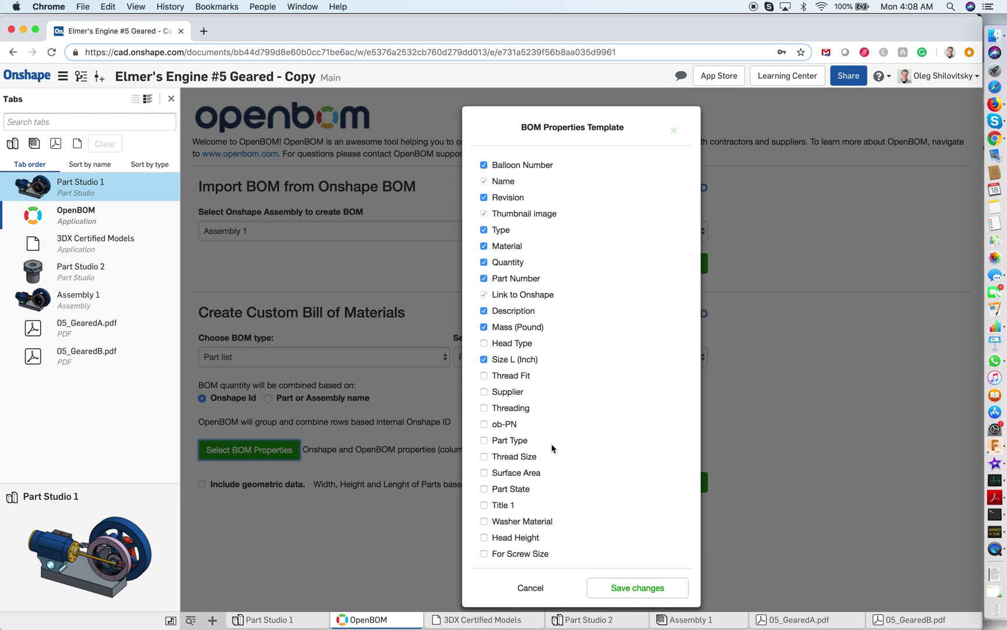
Step: Dismiss the properties template, include geometric size data, and create the Part Studio 1 BOM
left_click(544, 590)
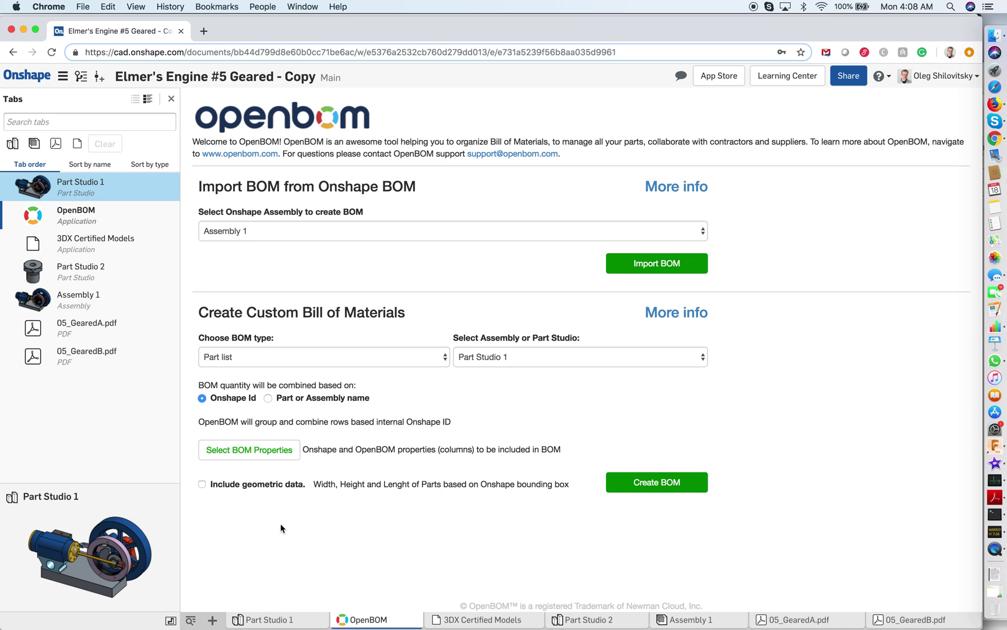
left_click(202, 485)
left_click(669, 483)
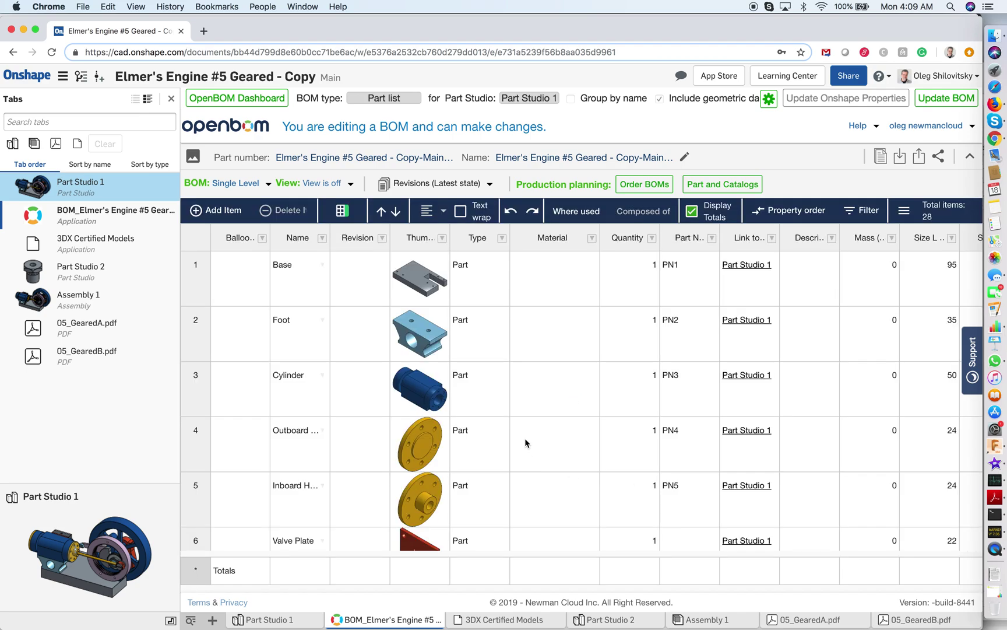
scroll(525, 437, "down", 2)
scroll(525, 438, "down", 1)
scroll(525, 437, "down", 2)
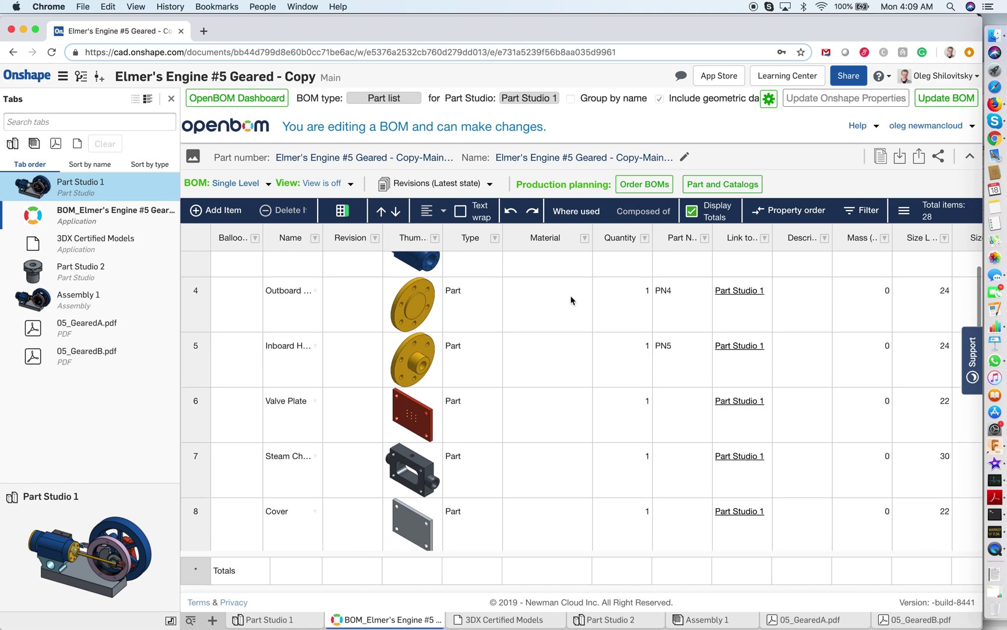
Step: Hide the totals row in the 28-part BOM and bring up its export options
left_click(692, 213)
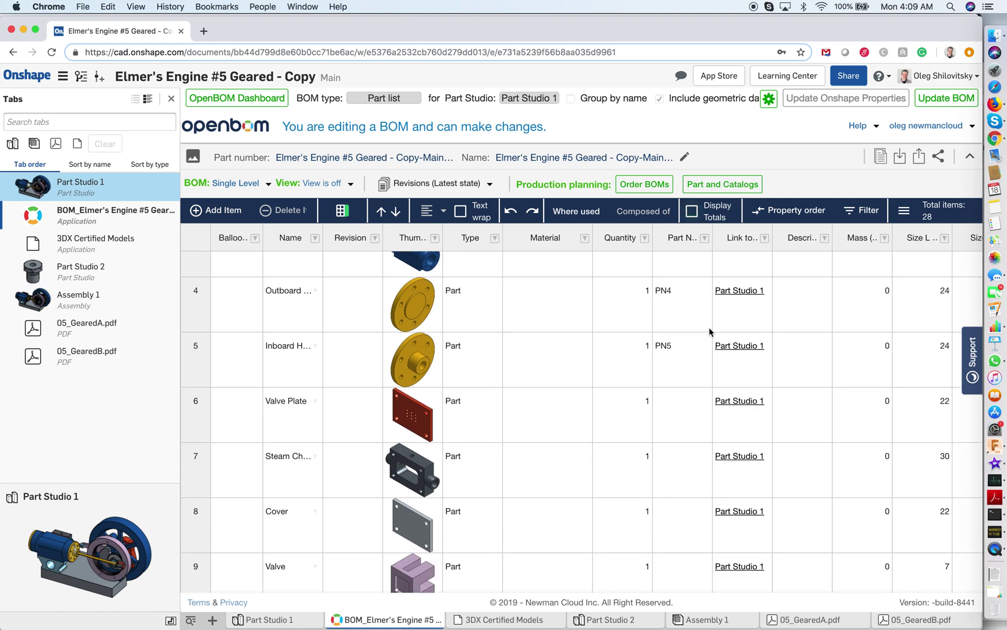
scroll(709, 327, "down", 1)
scroll(709, 327, "right", 3)
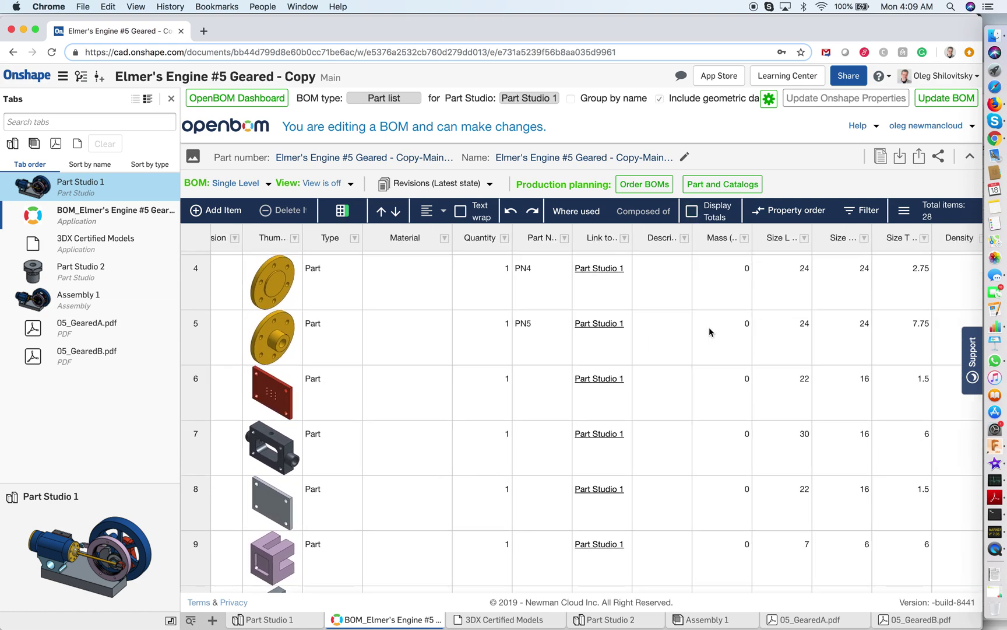
scroll(780, 358, "up", 3)
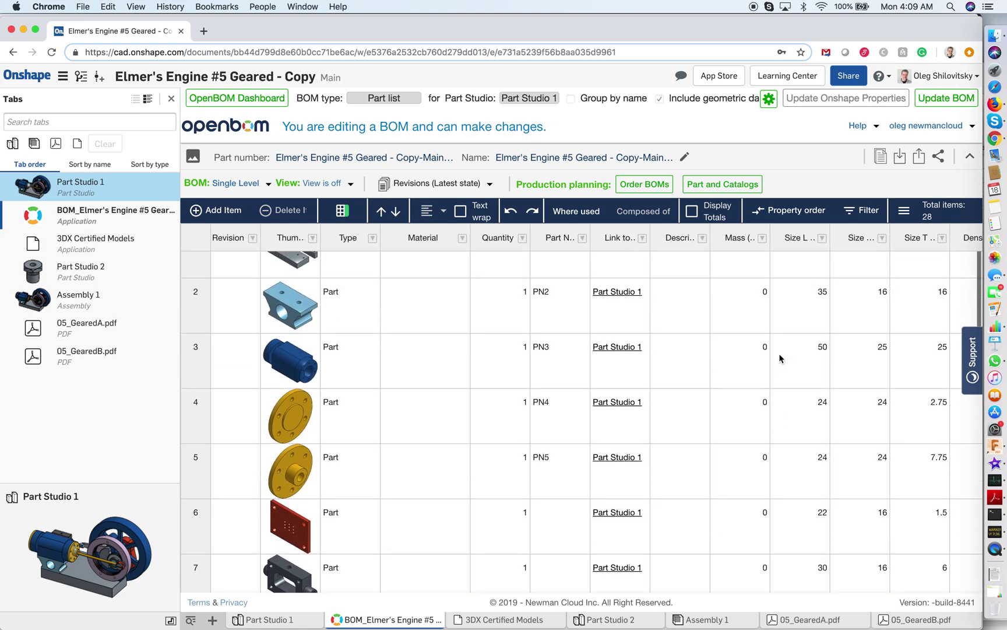
scroll(579, 373, "up", 2)
scroll(579, 373, "left", 1)
scroll(580, 371, "up", 1)
scroll(581, 371, "left", 2)
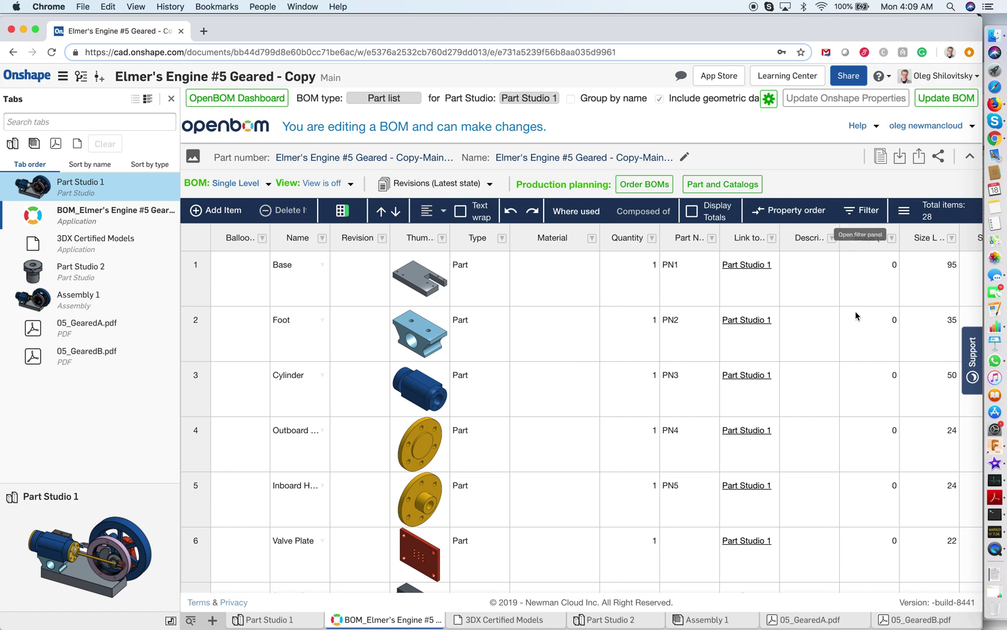
left_click(918, 158)
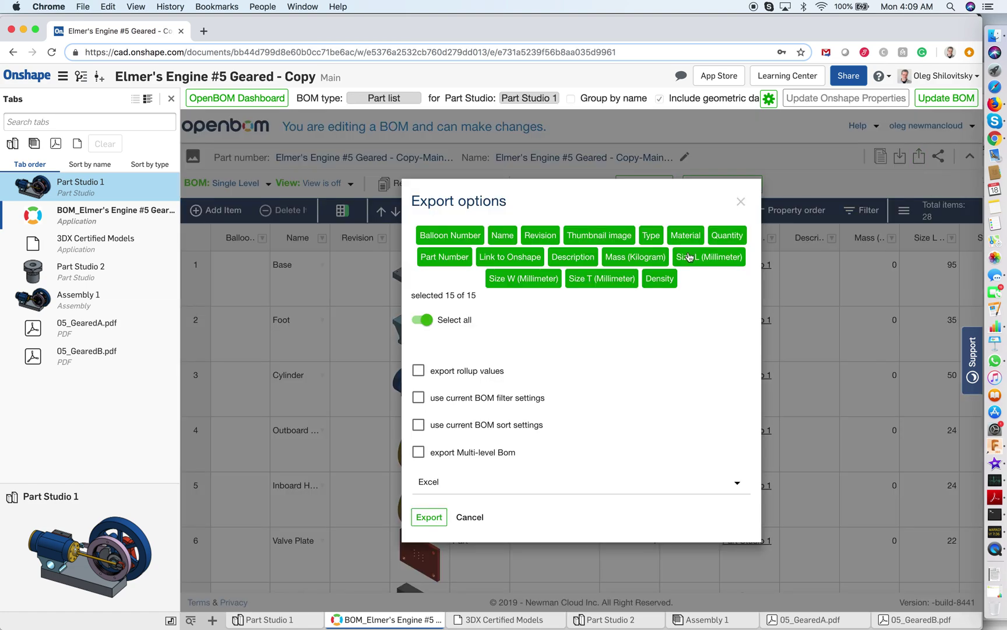
Step: Limit export columns to Balloon Number, Name, Revision, Thumbnail image and Size W/T/L
left_click(421, 320)
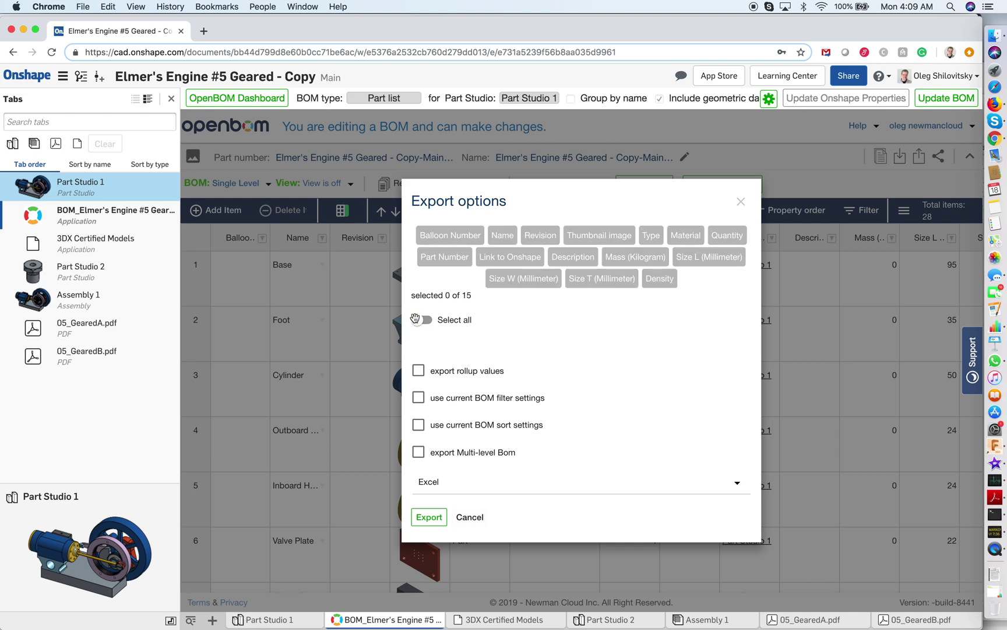
left_click(453, 238)
left_click(504, 237)
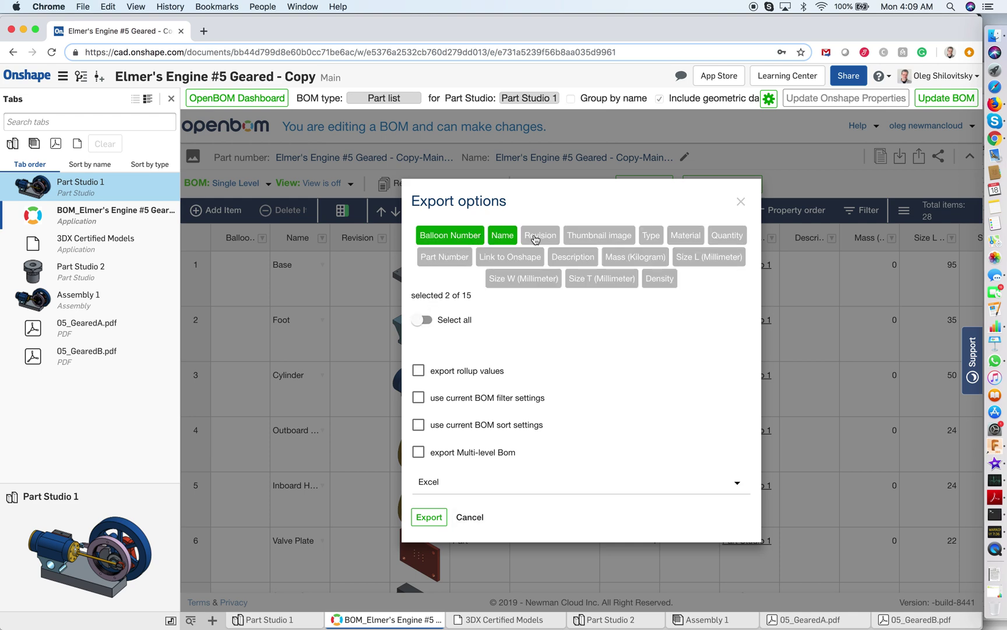
left_click(541, 239)
left_click(585, 239)
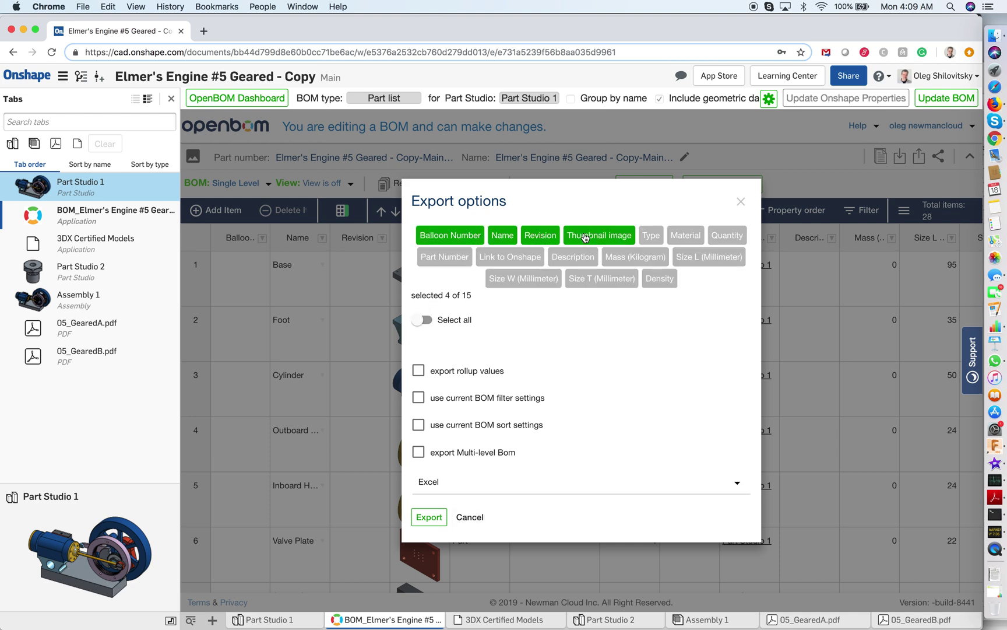
left_click(512, 280)
left_click(603, 284)
left_click(690, 258)
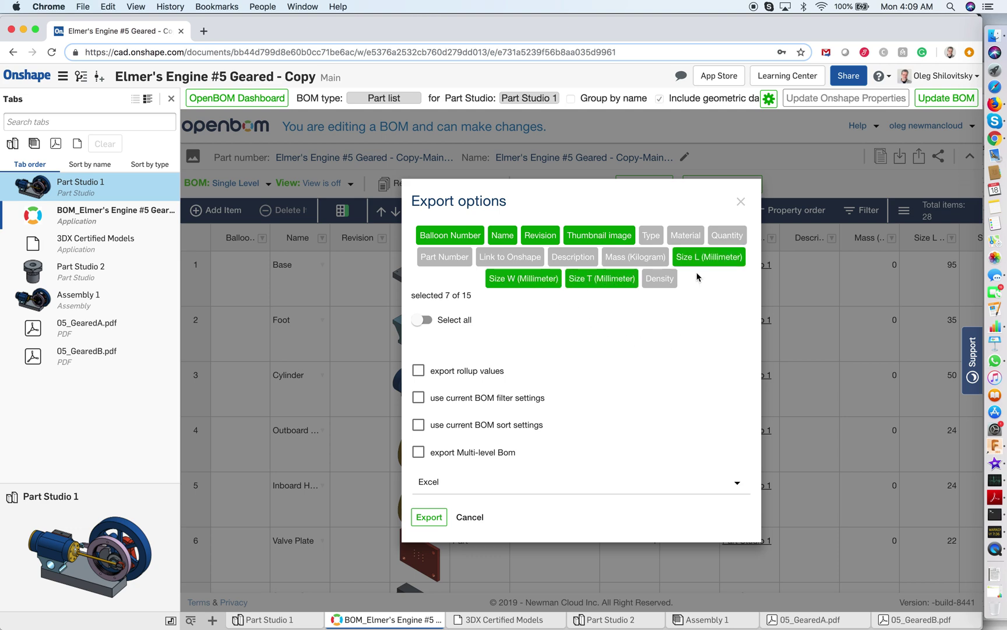
Step: Export the BOM as a PDF and open the downloaded file
left_click(453, 483)
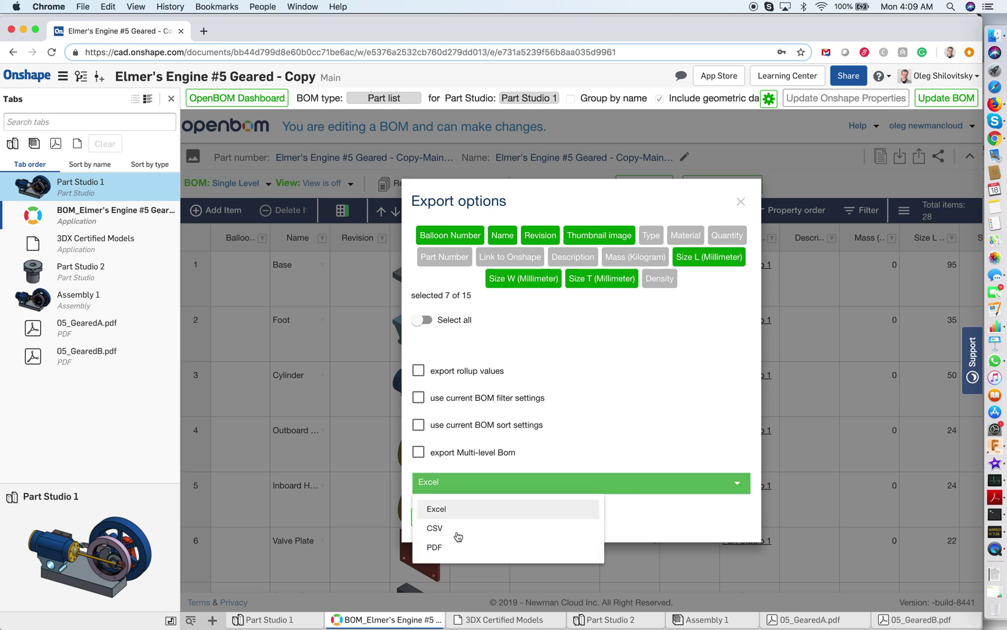
left_click(452, 549)
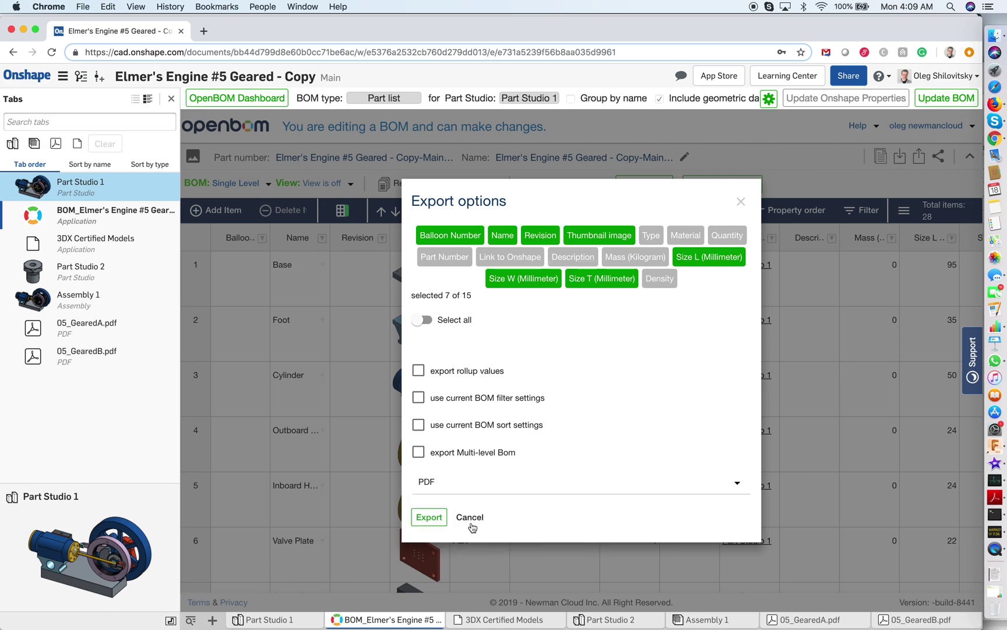
left_click(429, 516)
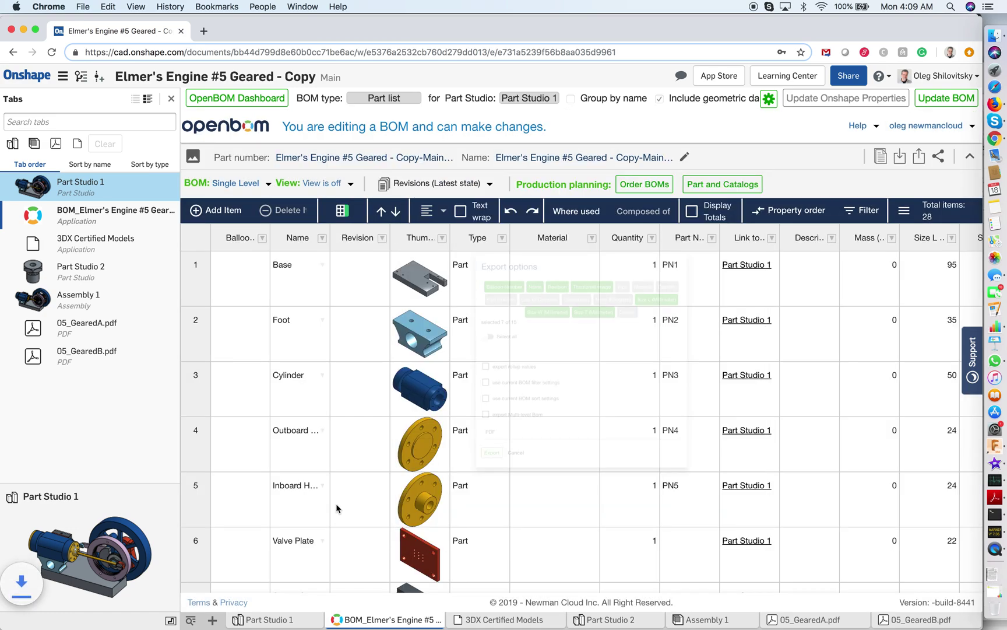
left_click(106, 613)
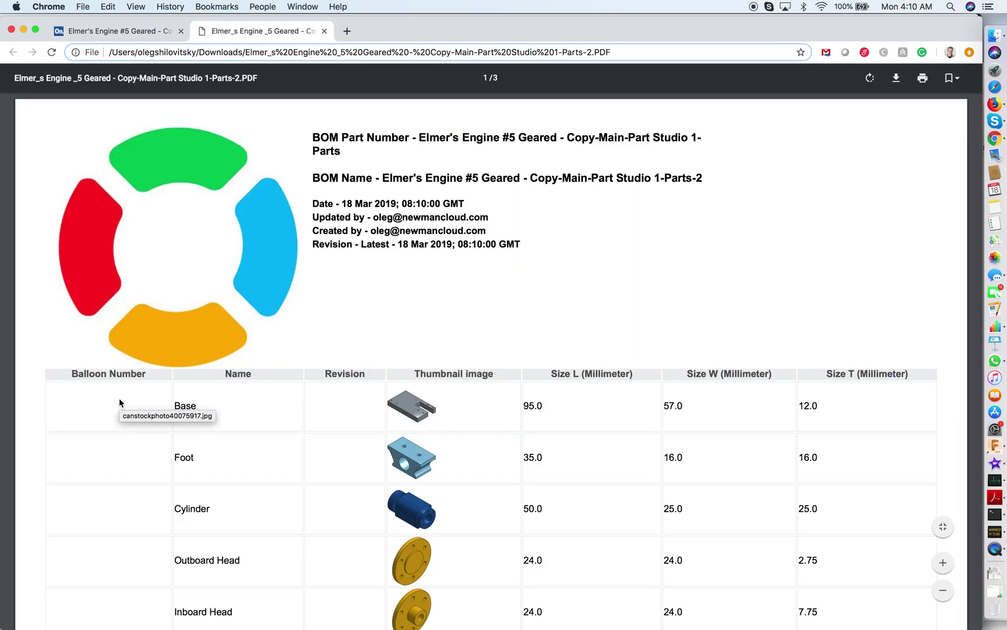
scroll(217, 450, "down", 5)
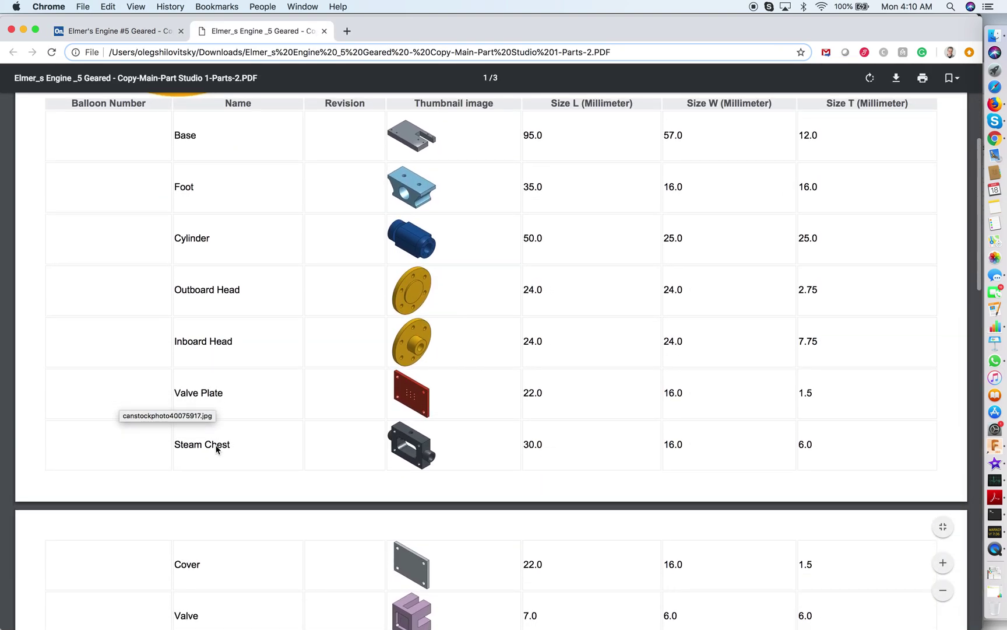